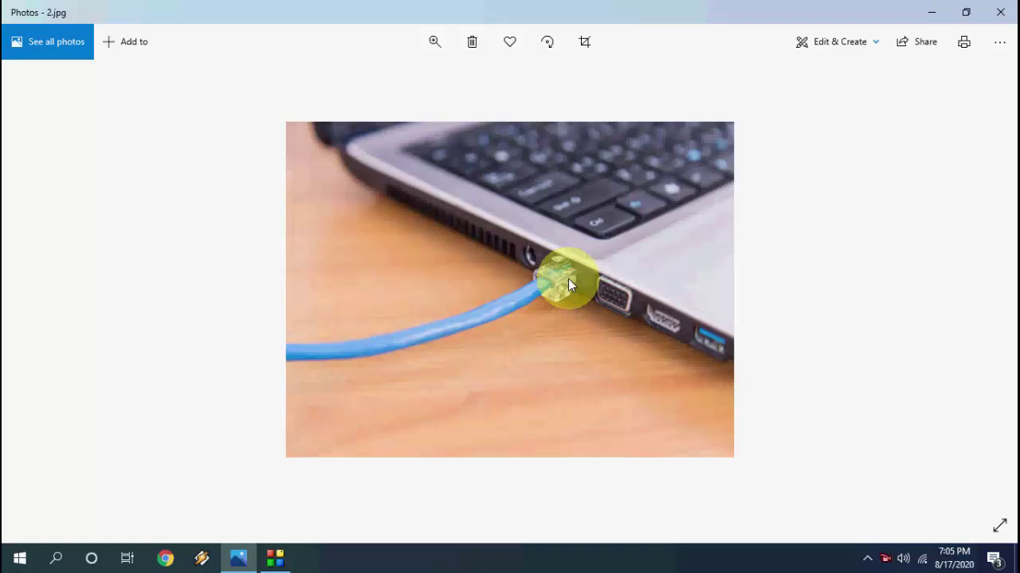
Close the 2.jpg network cable photo in Windows Photos.
click(1000, 12)
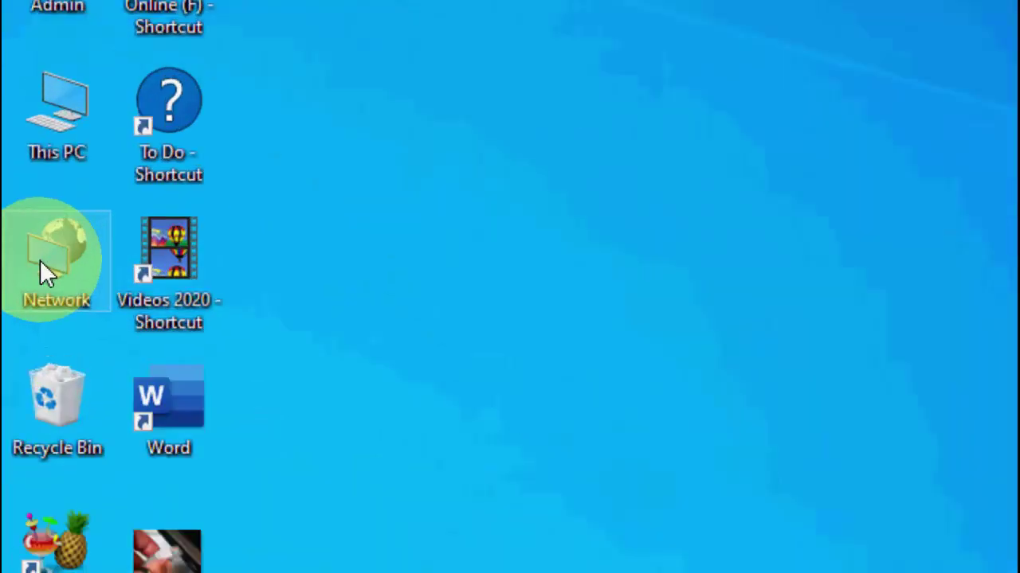
Open Network Connections from the desktop Network properties and bring up the vEthernet (Ethernet) adapter's menu.
click(22, 176)
right_click(40, 259)
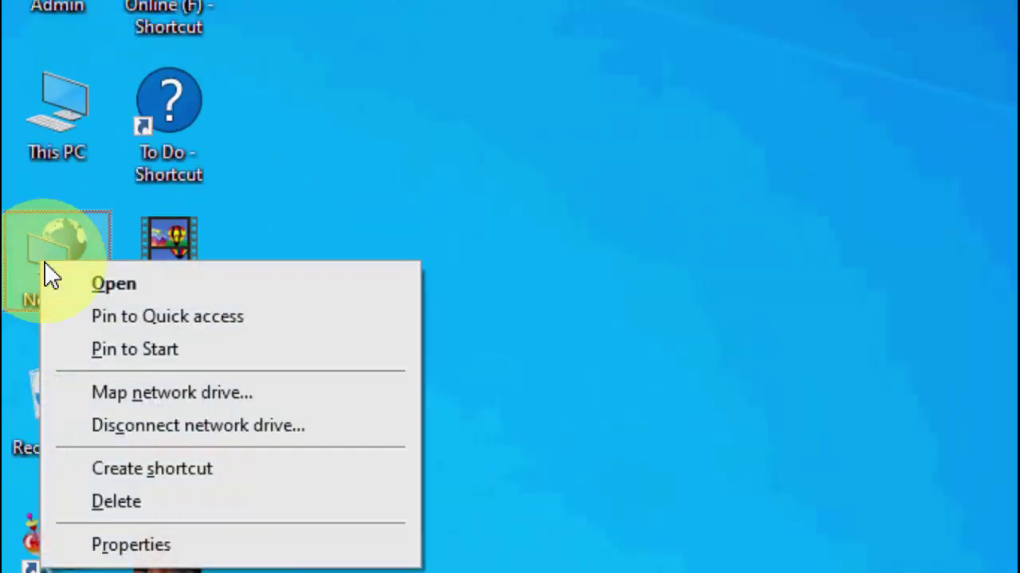
click(252, 535)
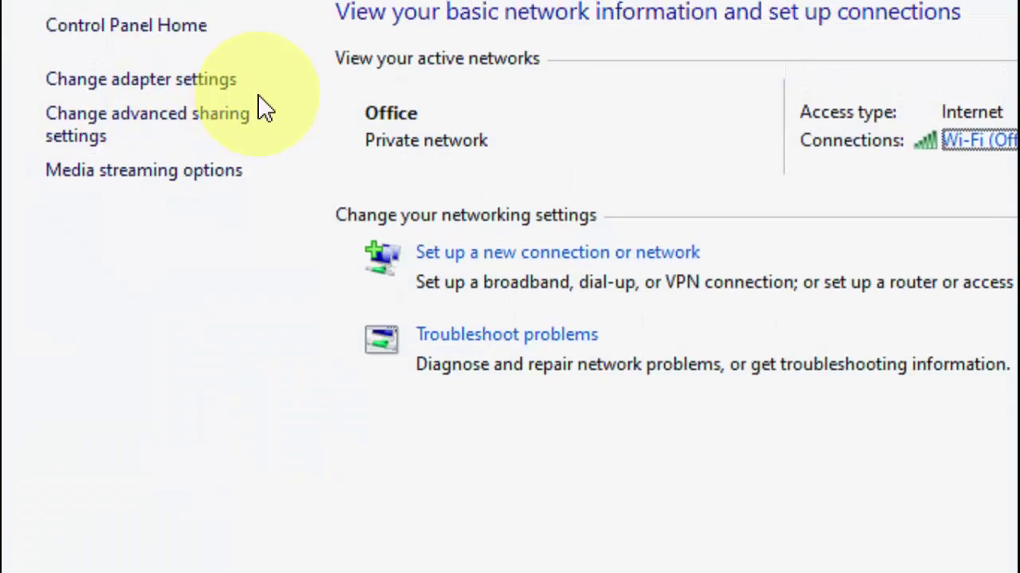
click(179, 81)
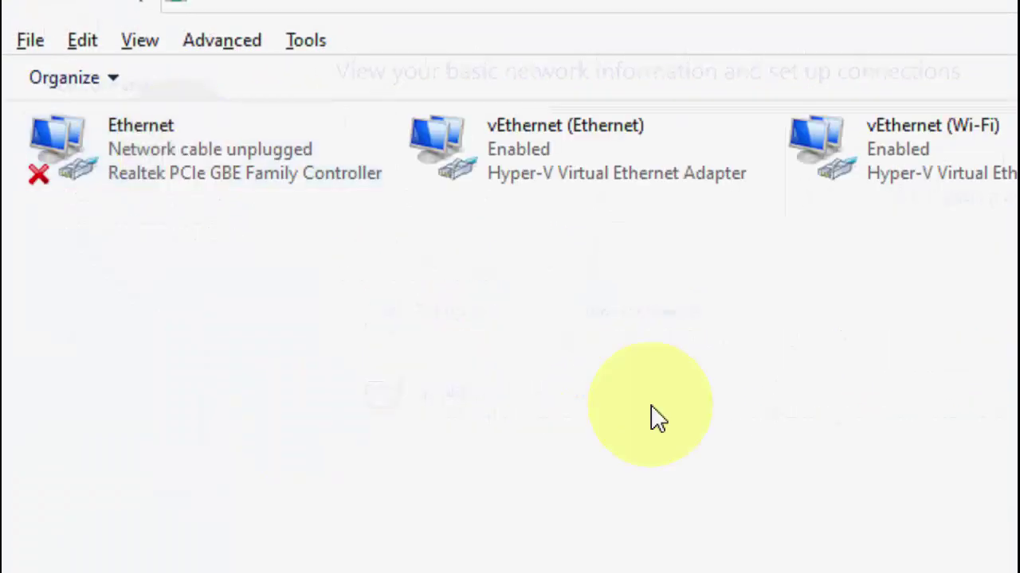
right_click(523, 149)
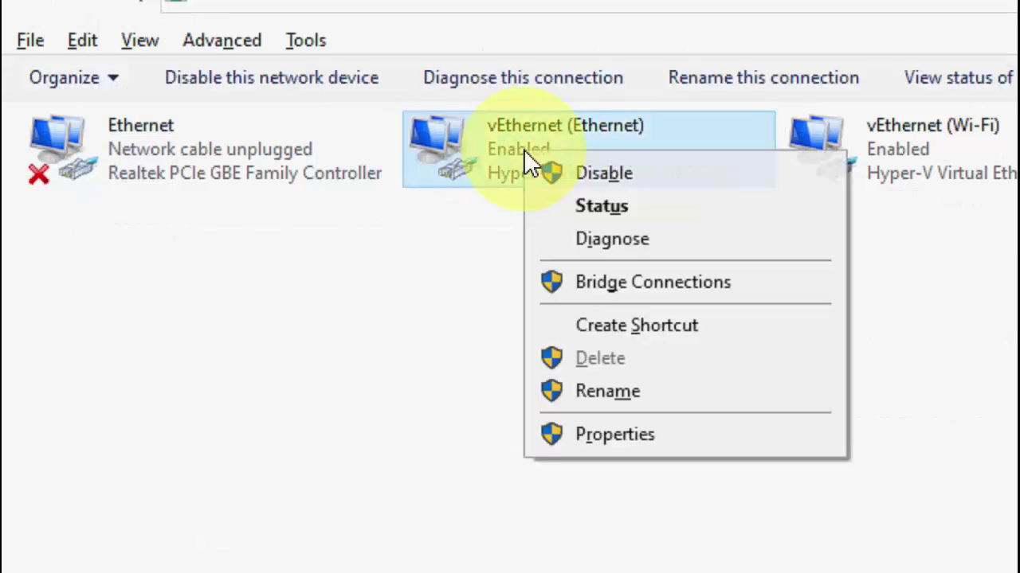
Open the adapter's Internet Protocol Version 4 (TCP/IPv4) properties and select 'Use the following IP address'.
click(625, 434)
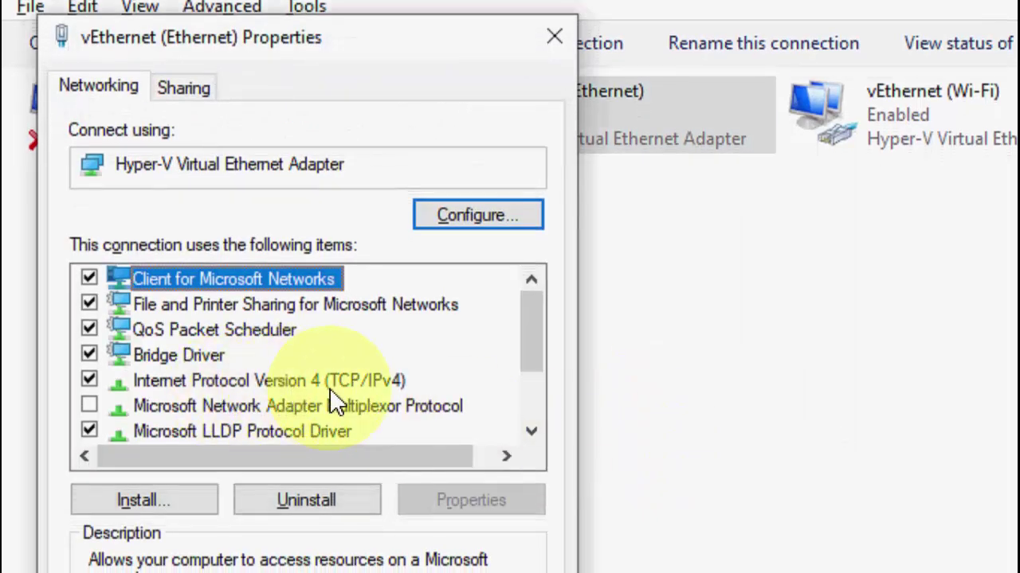
click(372, 382)
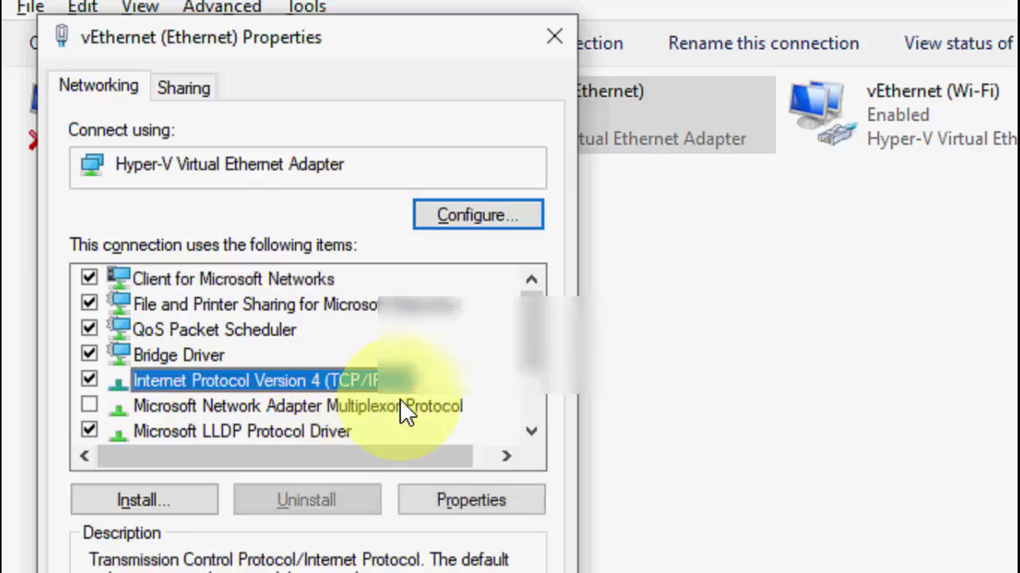
click(470, 489)
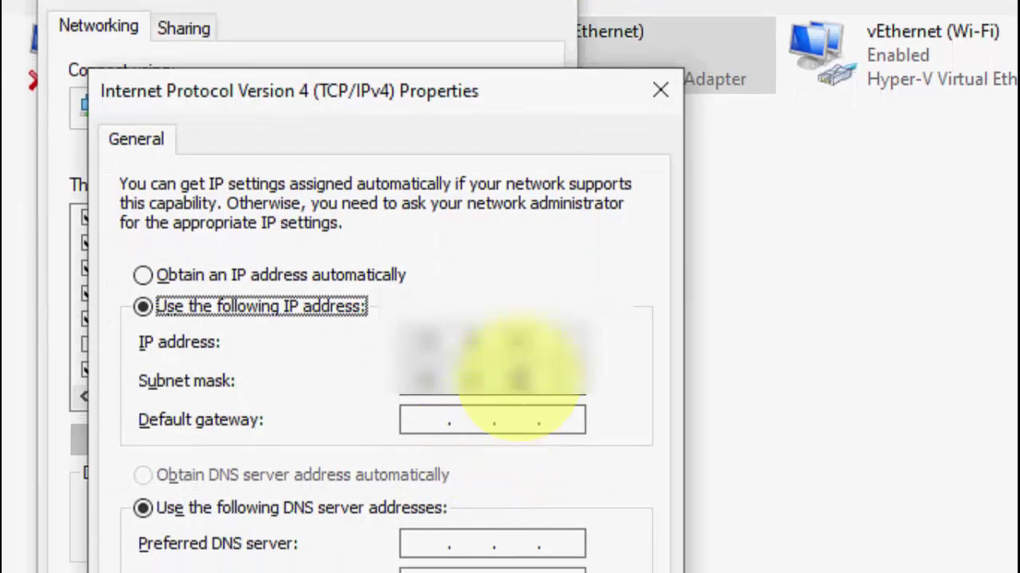
click(383, 275)
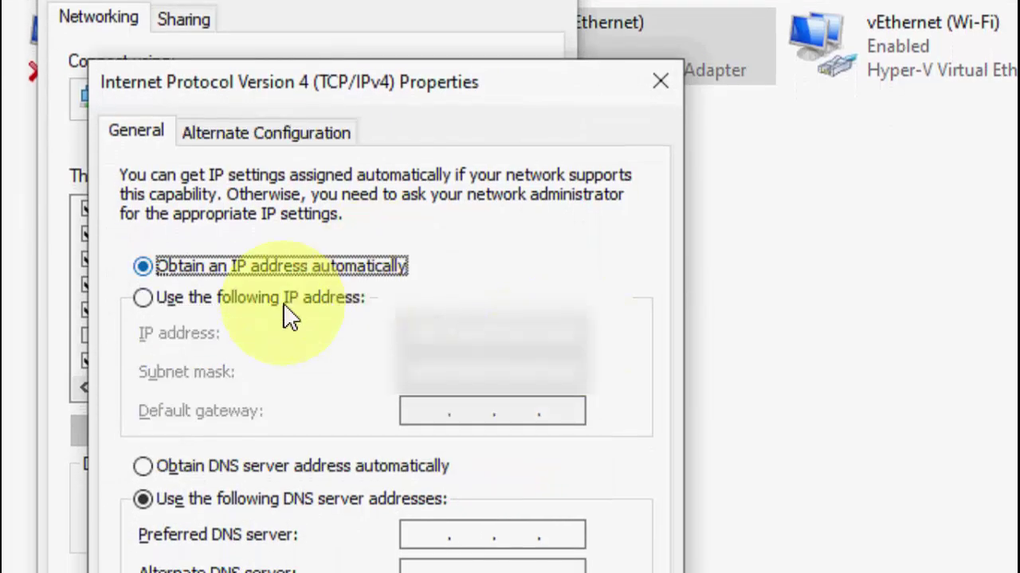
click(226, 309)
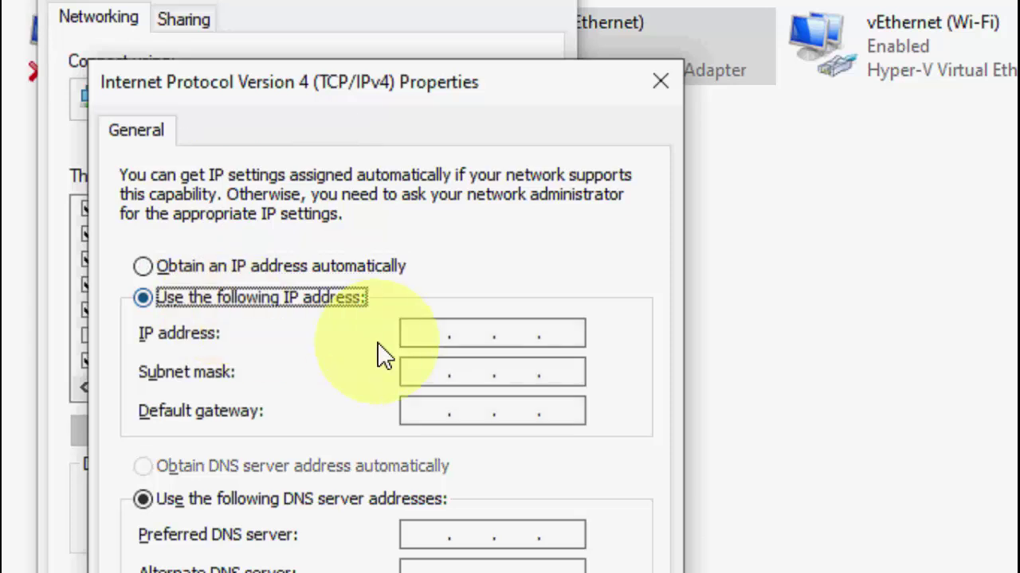
click(422, 331)
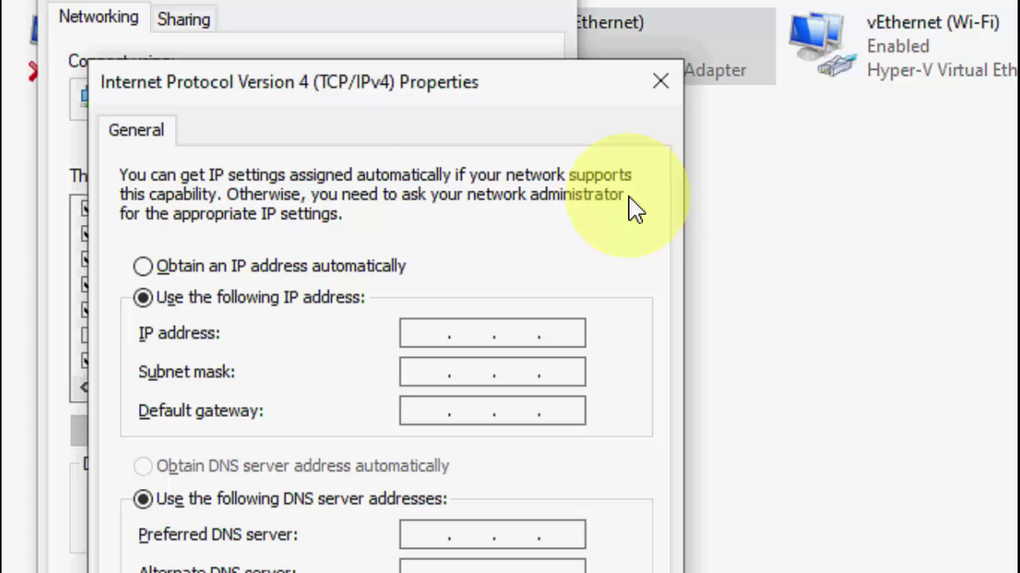
Enter IP address 192.168.2.9 and subnet mask 255.255.255.0.
text(192 . 168 . 2 . 9)
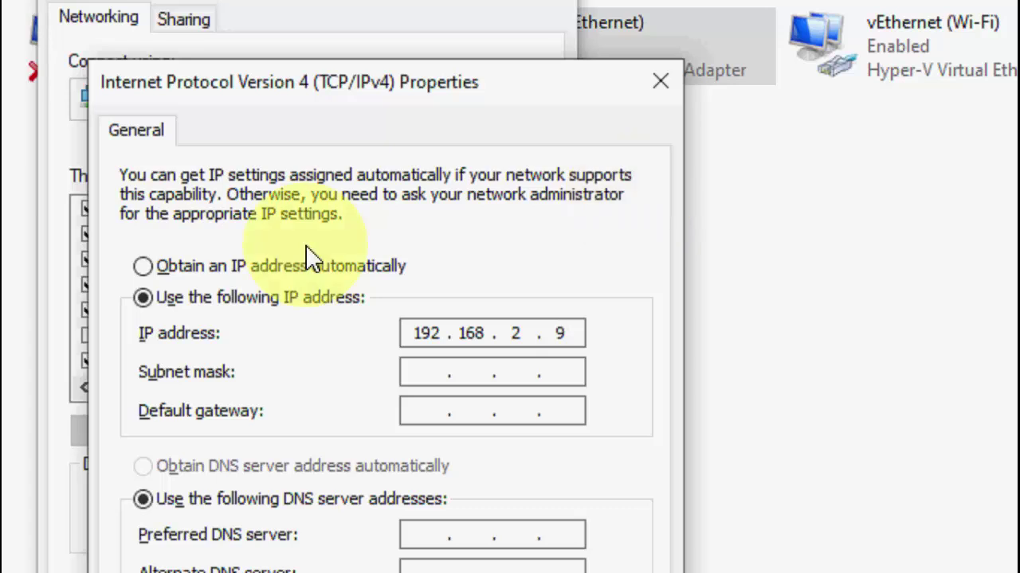
drag(412, 332, 498, 333)
click(521, 333)
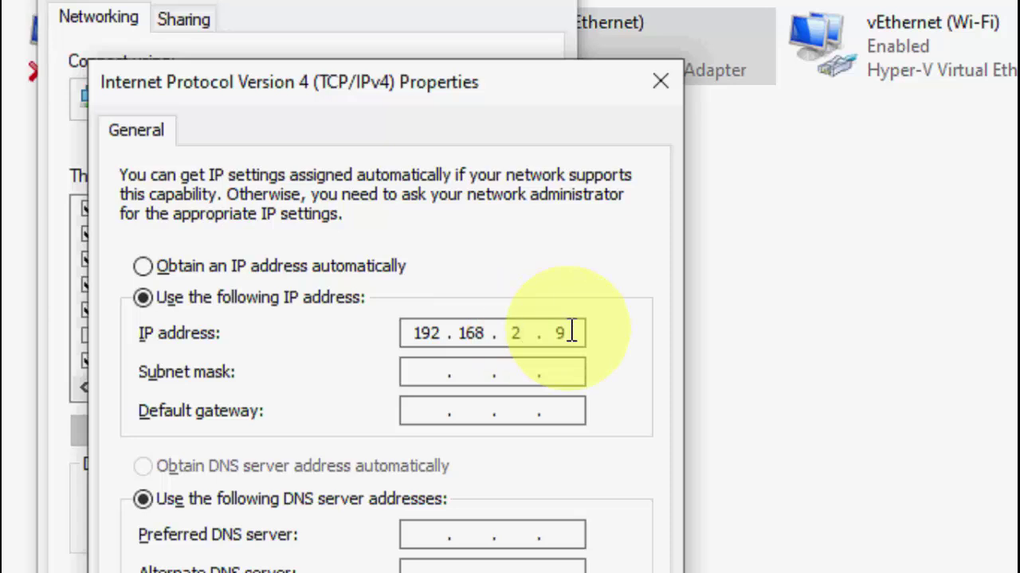
click(417, 376)
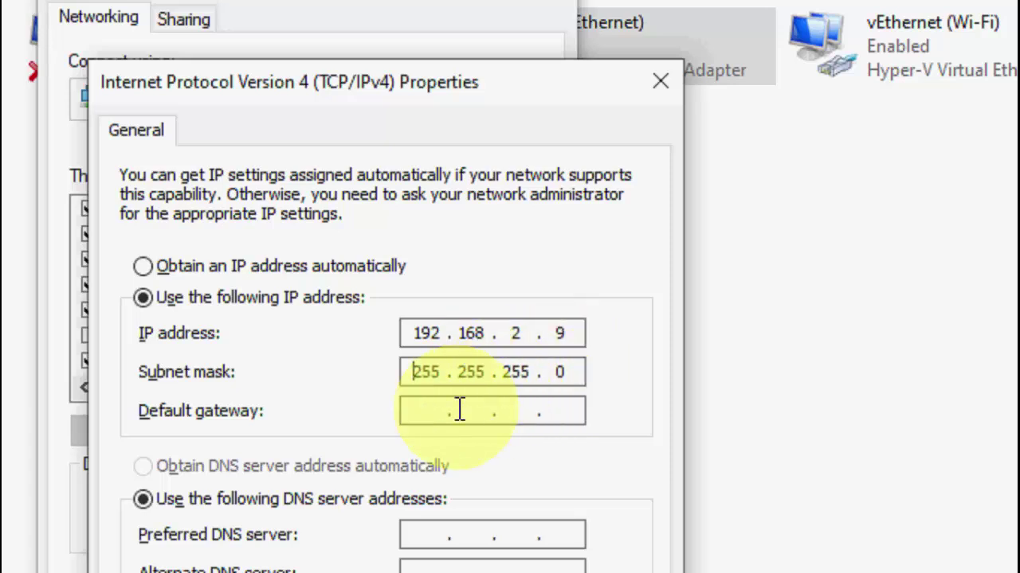
Enter default gateway 192.168.2.1, rechecking the IP address's last octet 9.
click(422, 409)
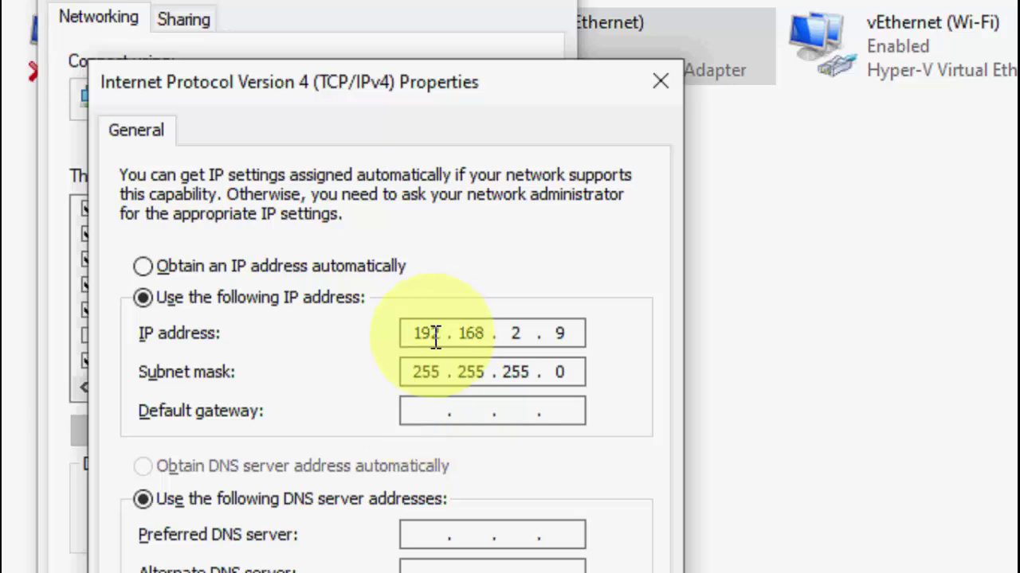
text(192 . )
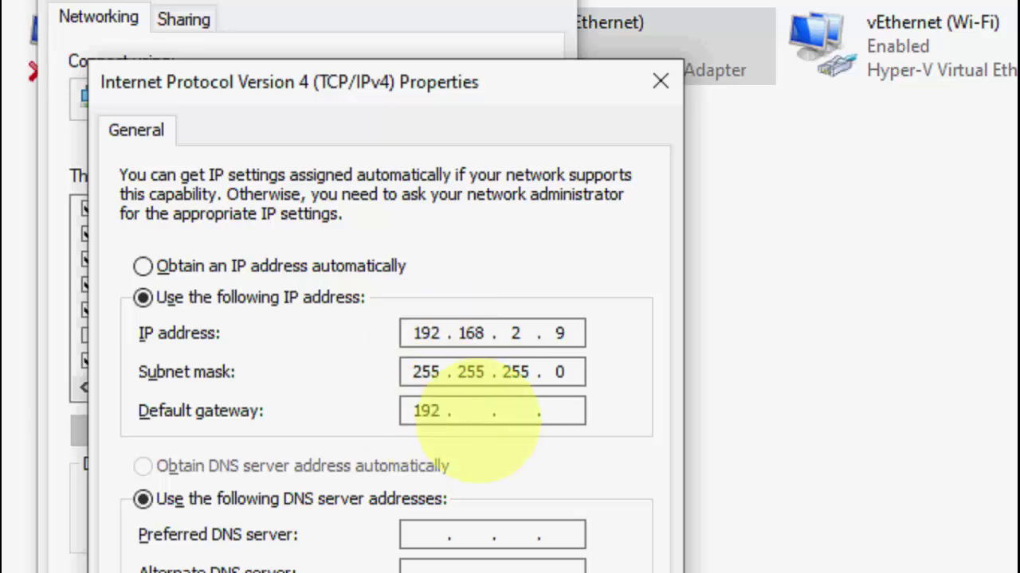
text(168 . 2)
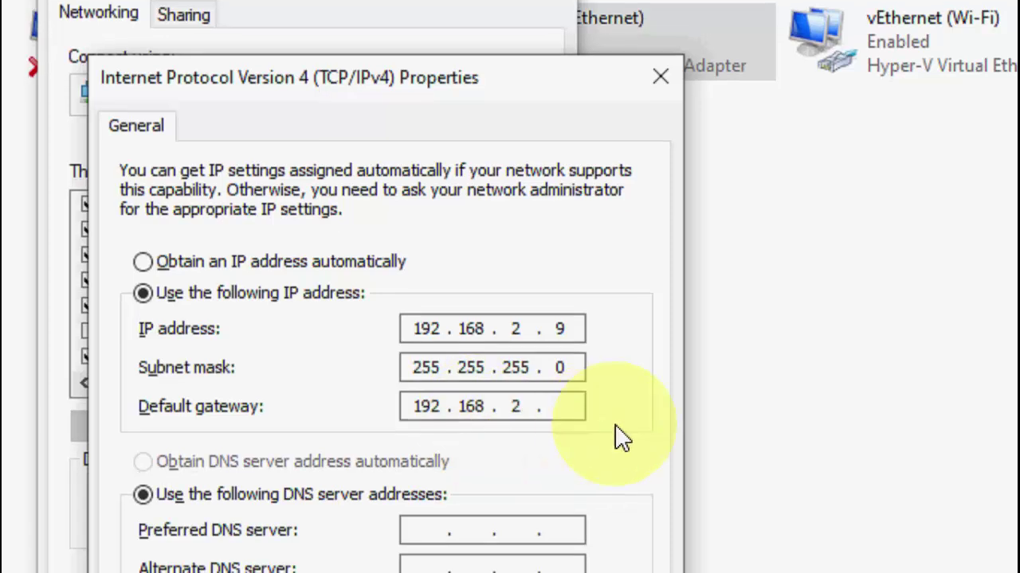
double_click(564, 329)
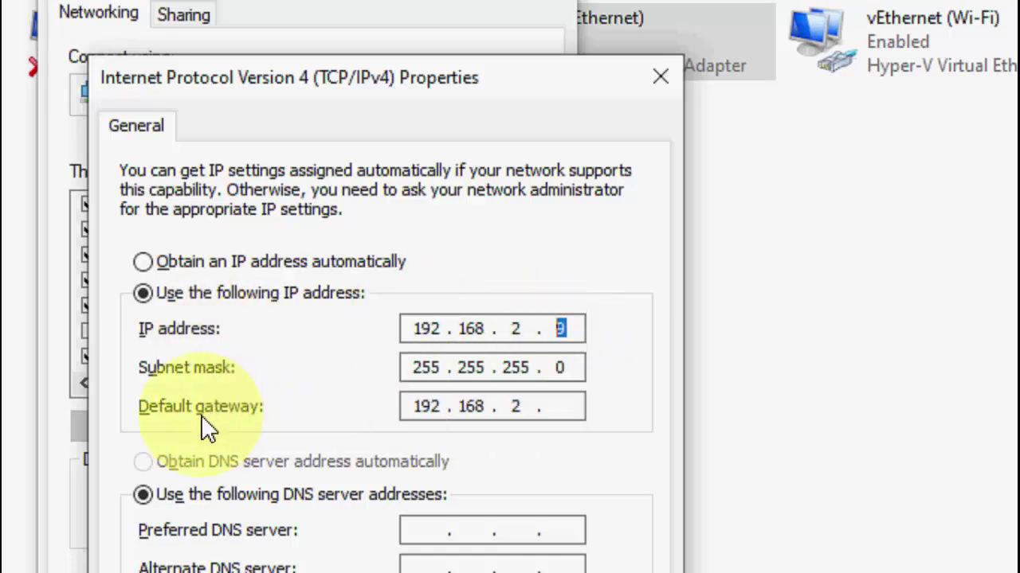
click(562, 407)
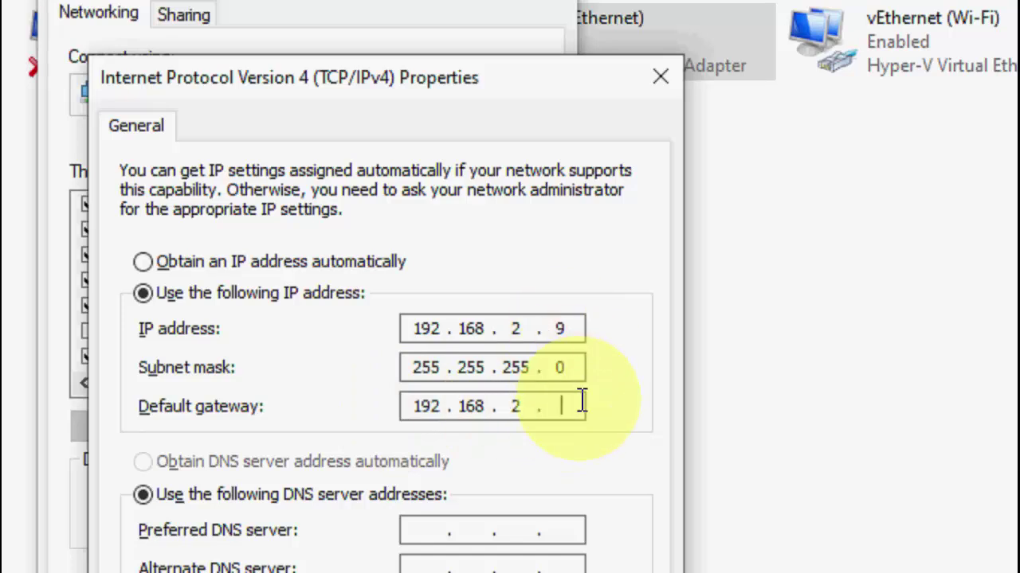
click(562, 329)
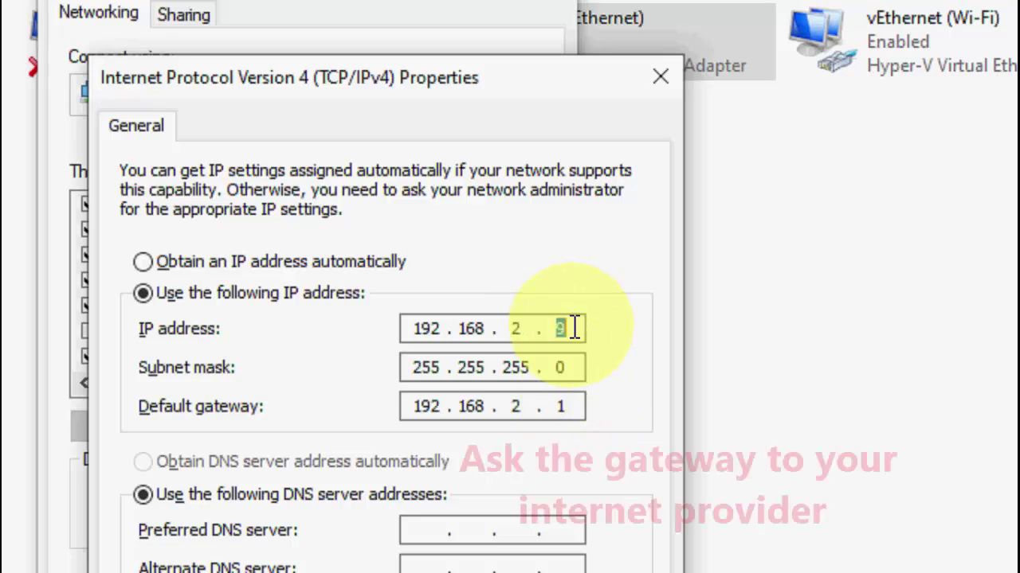
drag(572, 329, 555, 329)
click(562, 329)
click(565, 329)
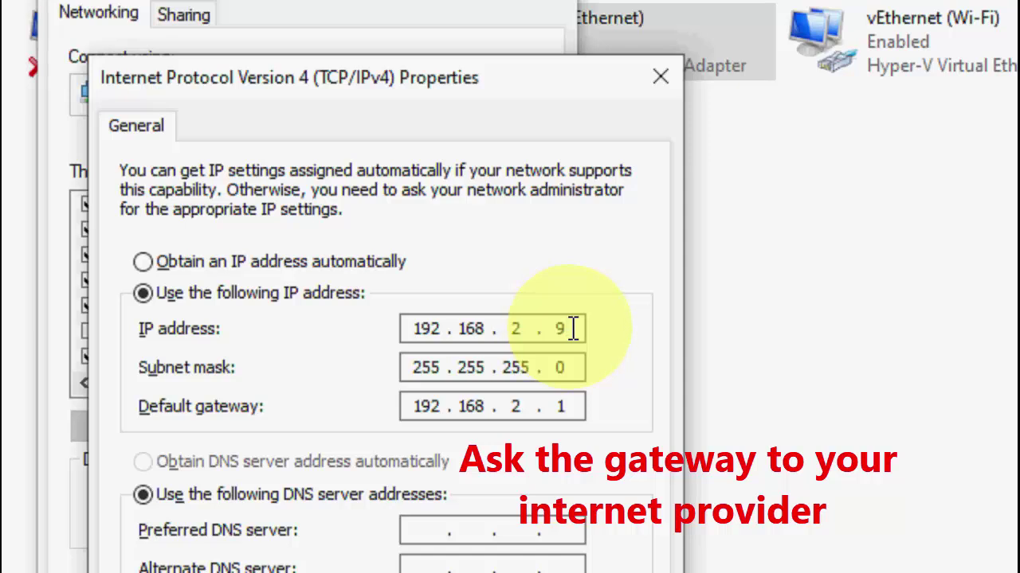
drag(572, 329, 560, 332)
click(562, 329)
drag(566, 405, 559, 408)
text(2 . 1)
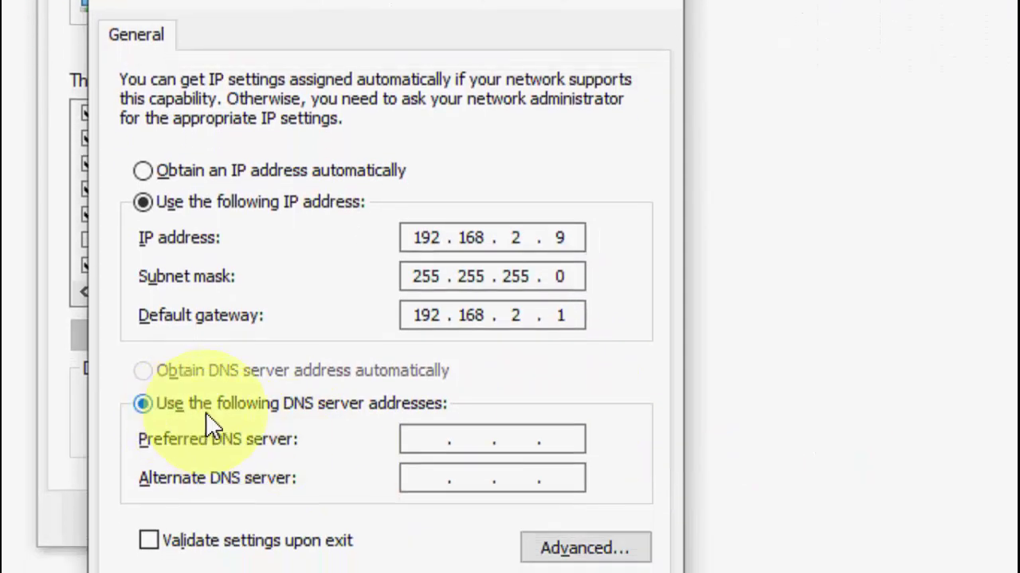
Set the preferred DNS server to 8.8.8.8.
click(427, 426)
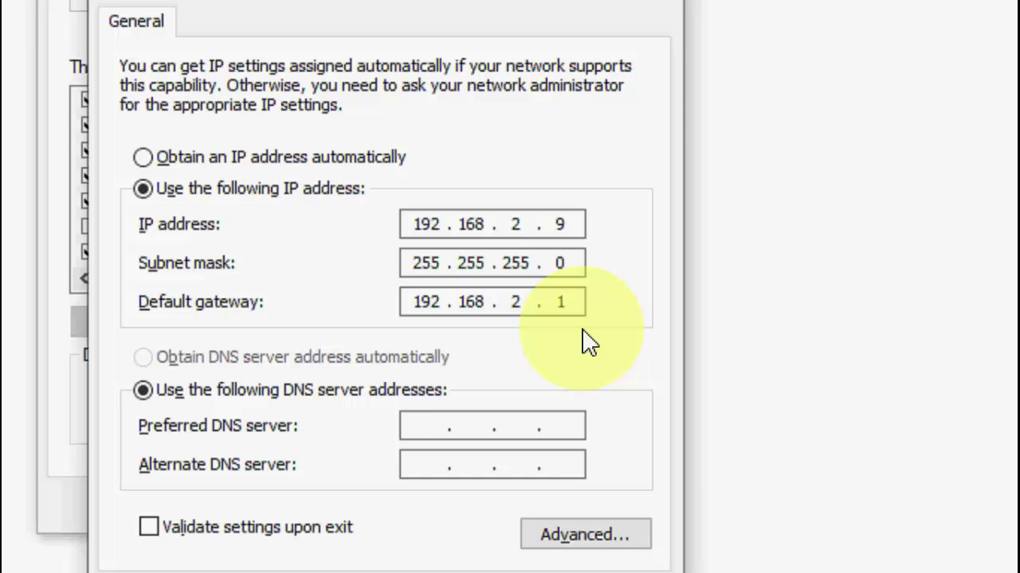
text(8 . . .)
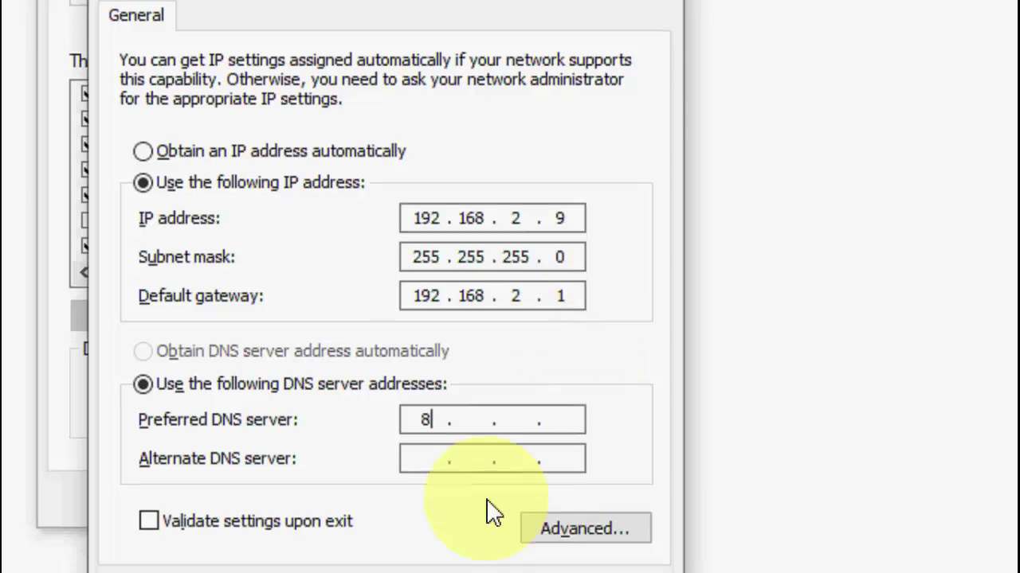
click(473, 428)
text(8 .)
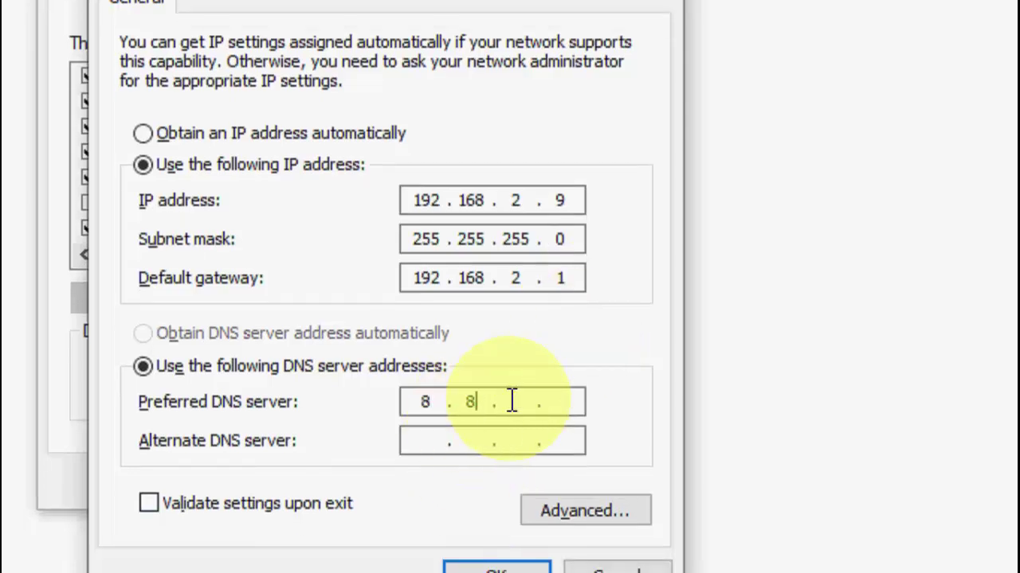
click(512, 401)
text(8)
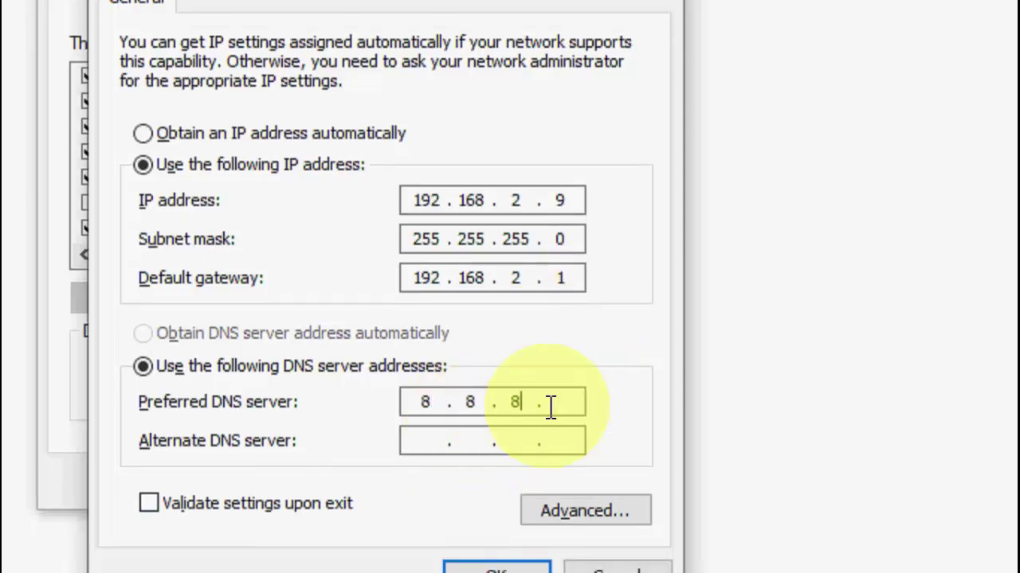
click(573, 402)
text(8)
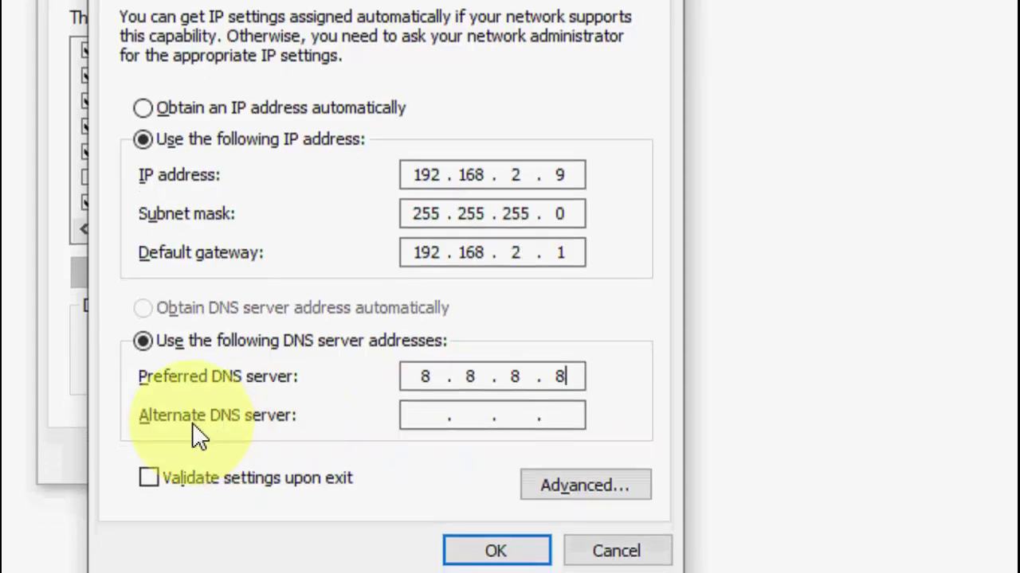
Set the alternate DNS server to 8.8.4.4.
click(411, 413)
text(8 . 8 . 4 . 4)
click(462, 413)
text(8 . 4 . 4)
click(517, 413)
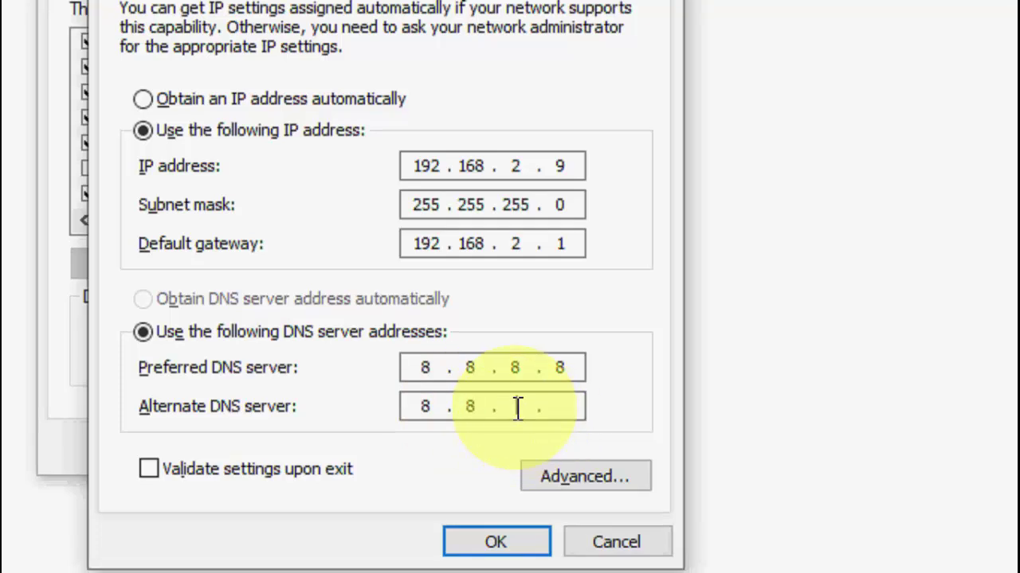
text(4)
click(559, 408)
text(4)
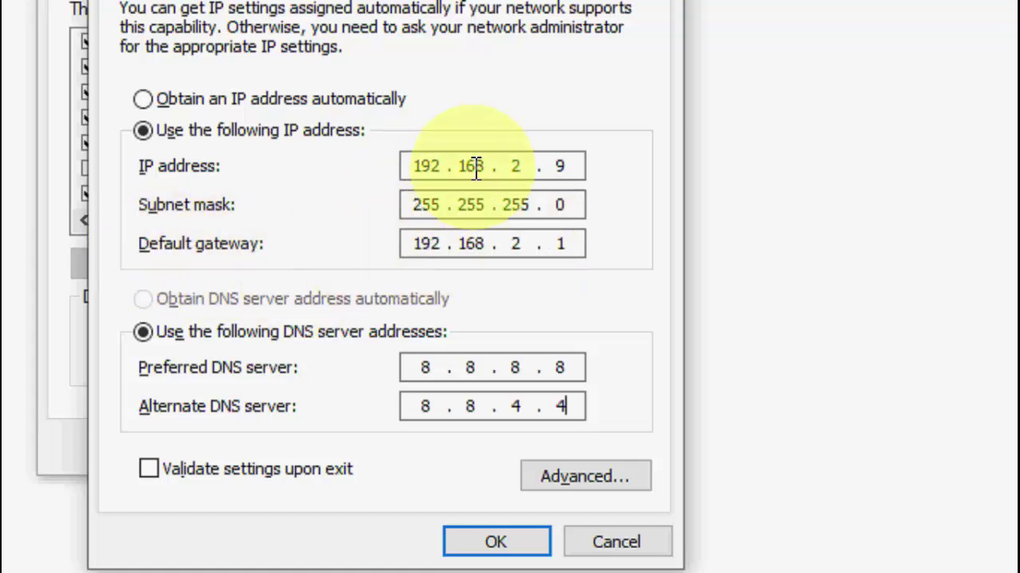
Review the IP and gateway values, save both property dialogs with OK, and launch Chrome.
double_click(518, 167)
double_click(420, 166)
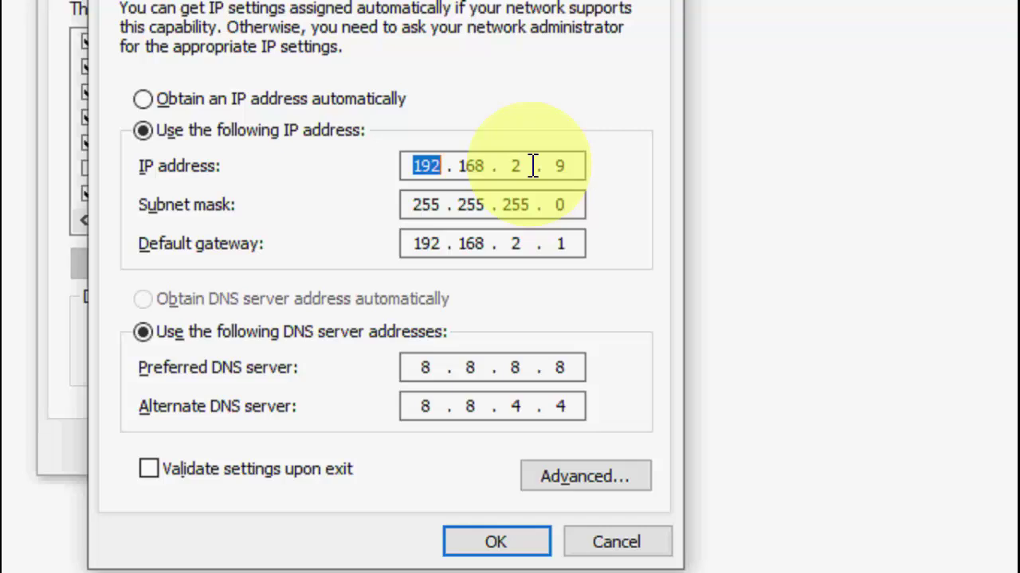
double_click(560, 244)
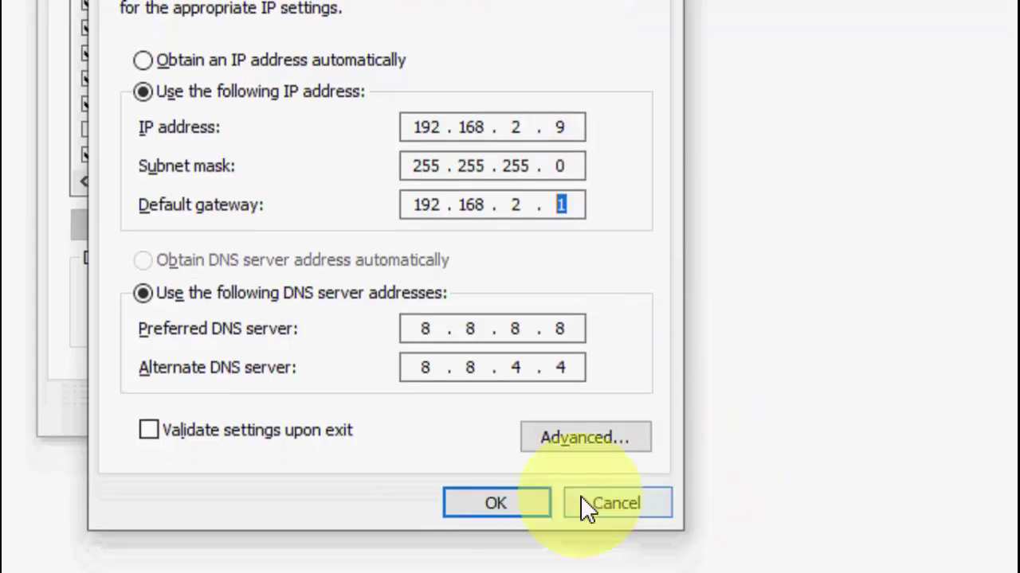
click(548, 472)
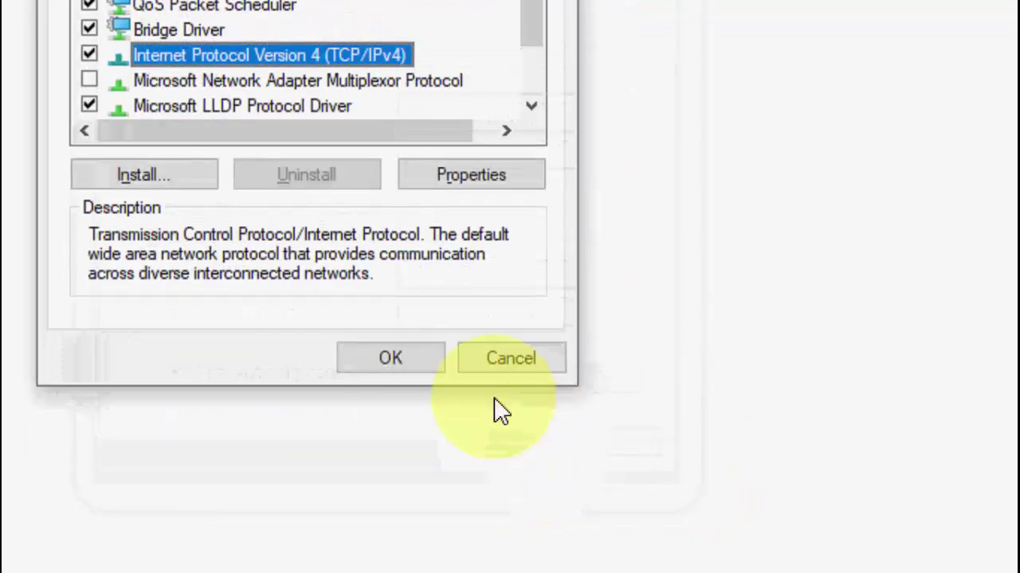
click(419, 378)
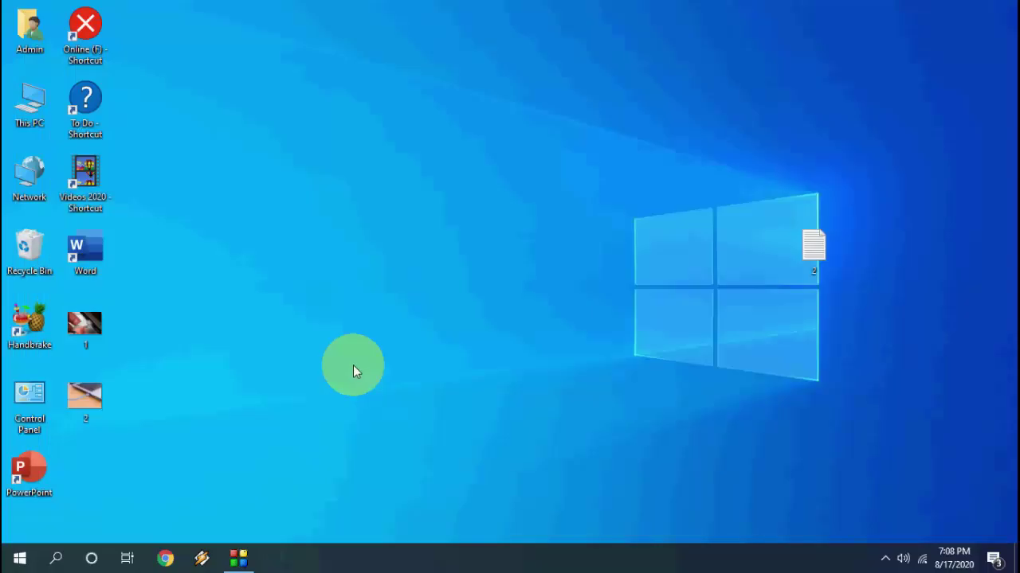
click(165, 558)
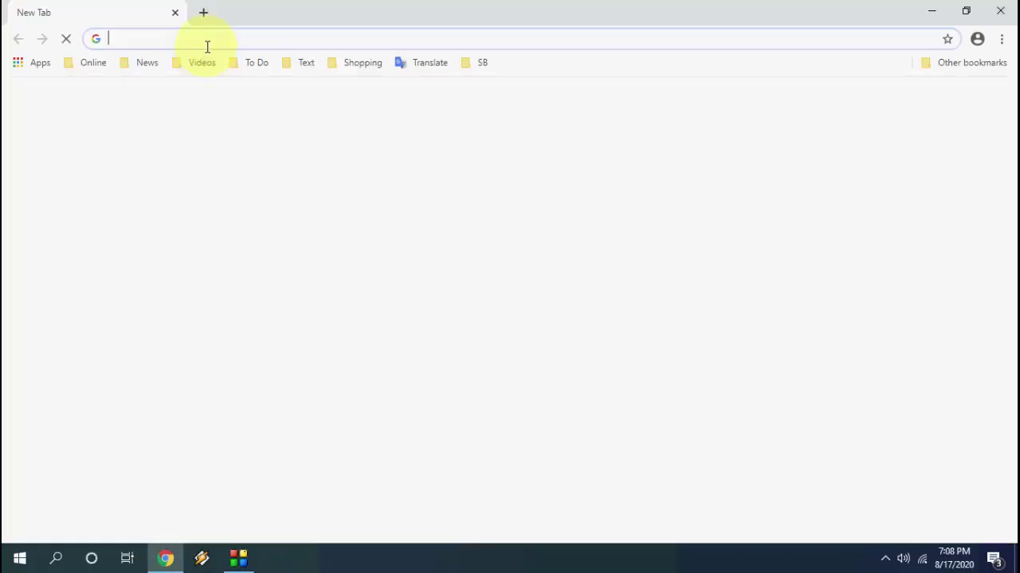
Load google.com in Chrome to confirm connectivity, then minimize it and refresh the desktop.
text(google.com)
key(Return)
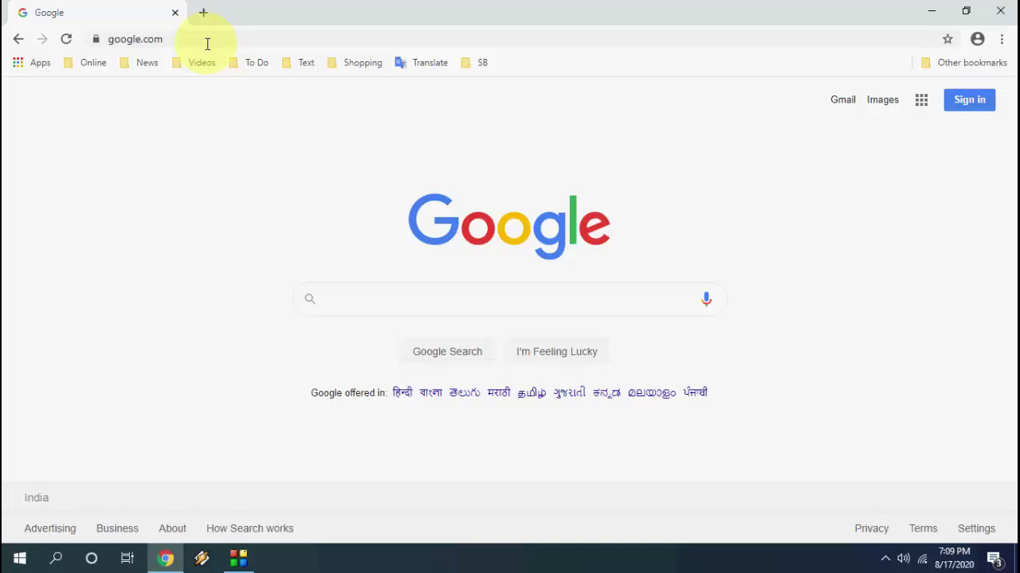
click(942, 9)
right_click(454, 161)
click(478, 203)
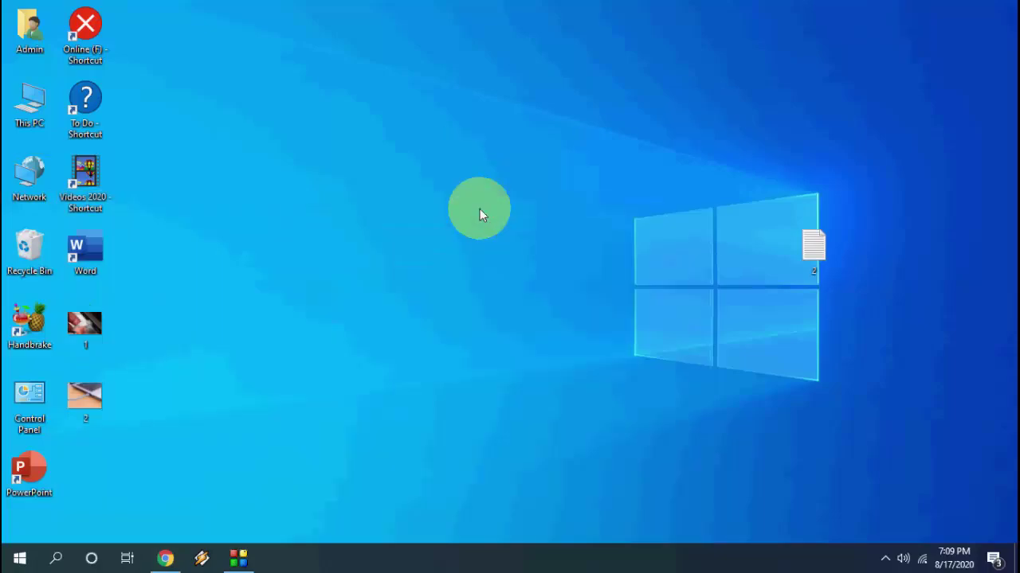